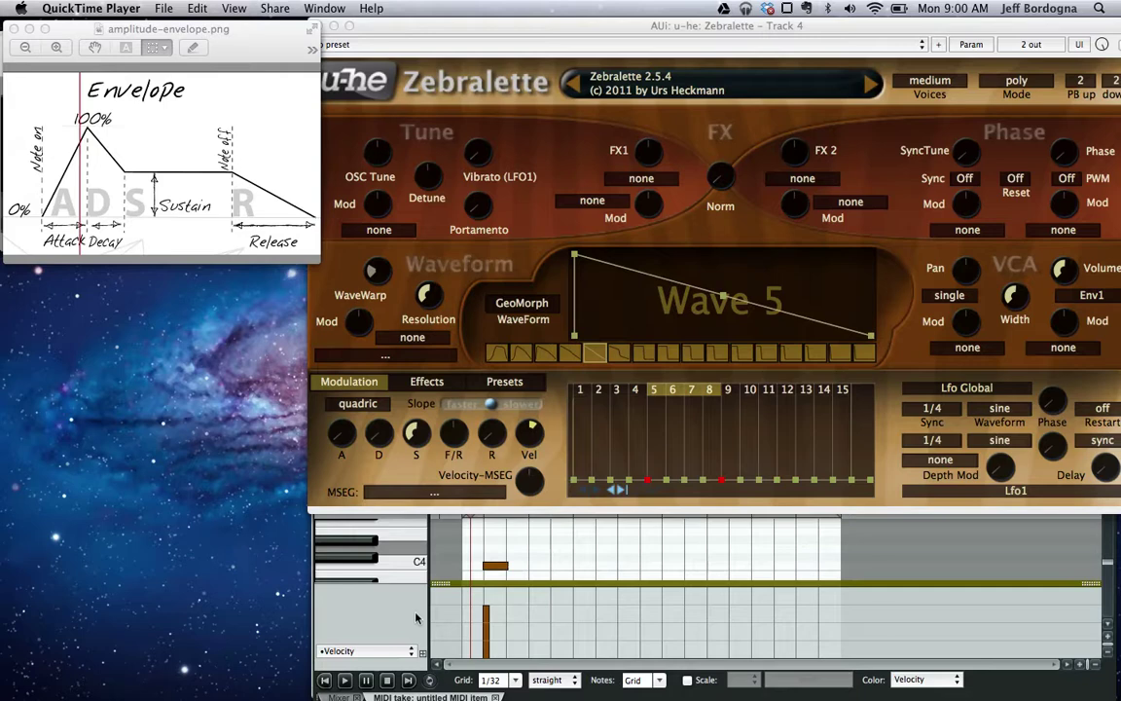
- Bring the Zebralette plugin window to the front beside the ADSR diagram
{"action": "left_click", "coordinate": [467, 613]}
- Start the C4 test note, then cycle through the Damped Pluck, Quirk, Blowing, Switch and ADSR diagrams
{"action": "key", "text": "space"}
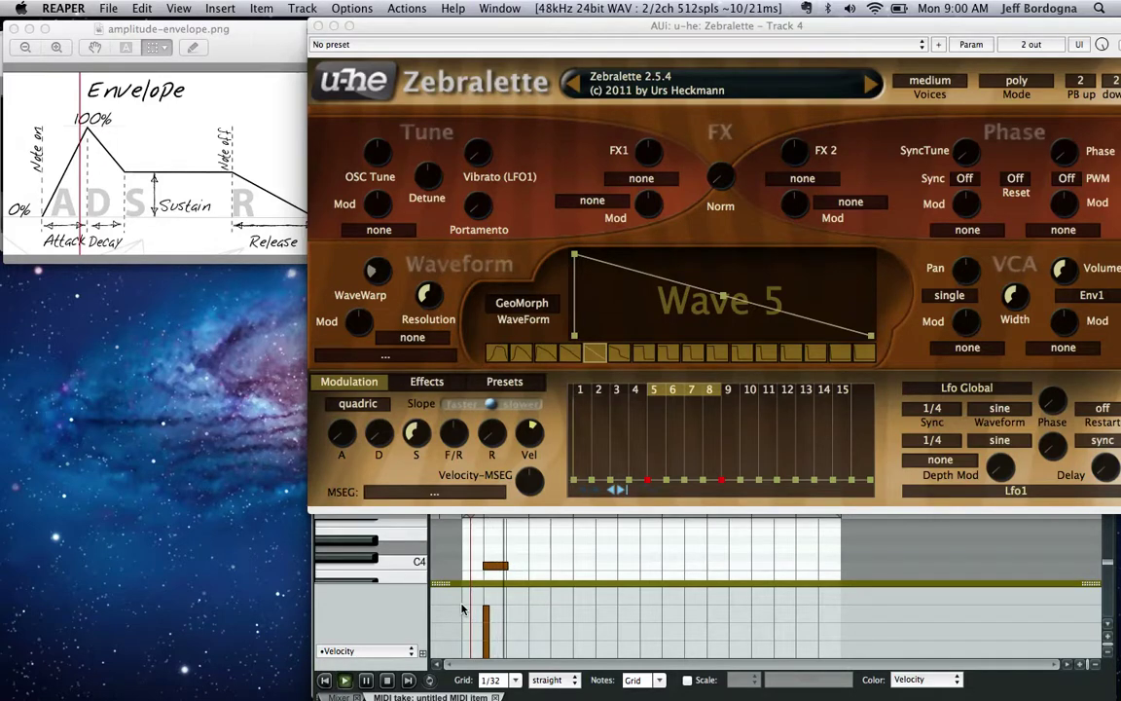
{"action": "left_click", "coordinate": [223, 242]}
{"action": "left_click", "coordinate": [222, 250]}
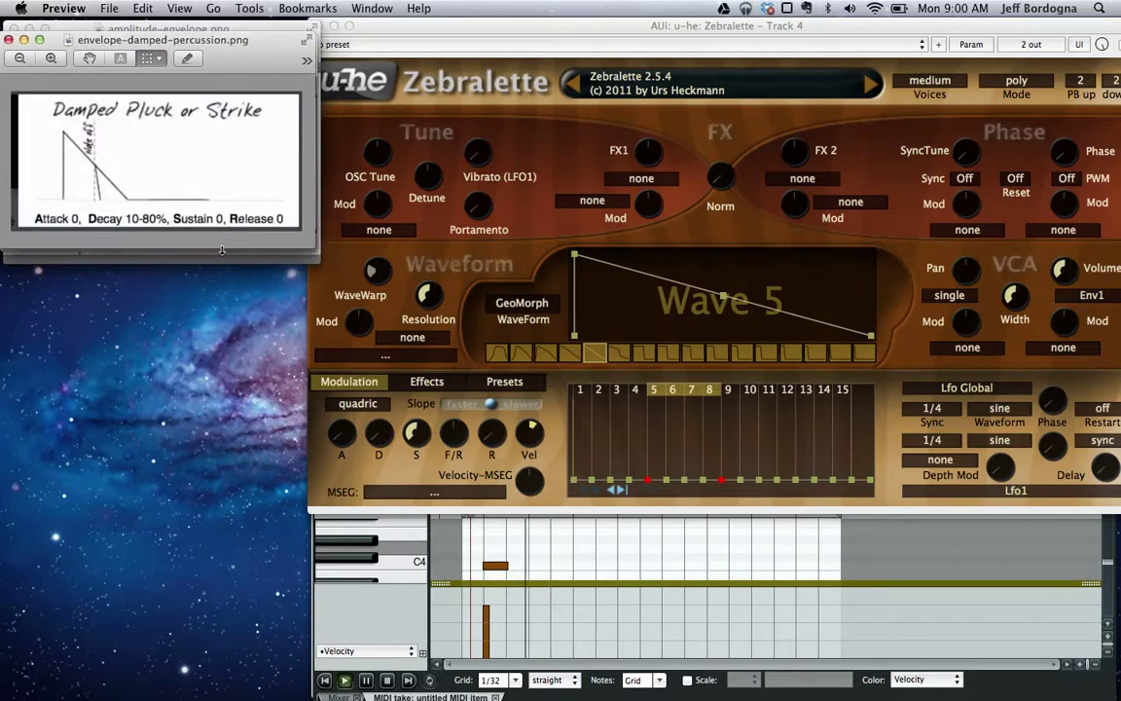
{"action": "left_click", "coordinate": [222, 250]}
{"action": "left_click", "coordinate": [222, 250]}
{"action": "left_click", "coordinate": [222, 250]}
{"action": "left_click", "coordinate": [222, 249]}
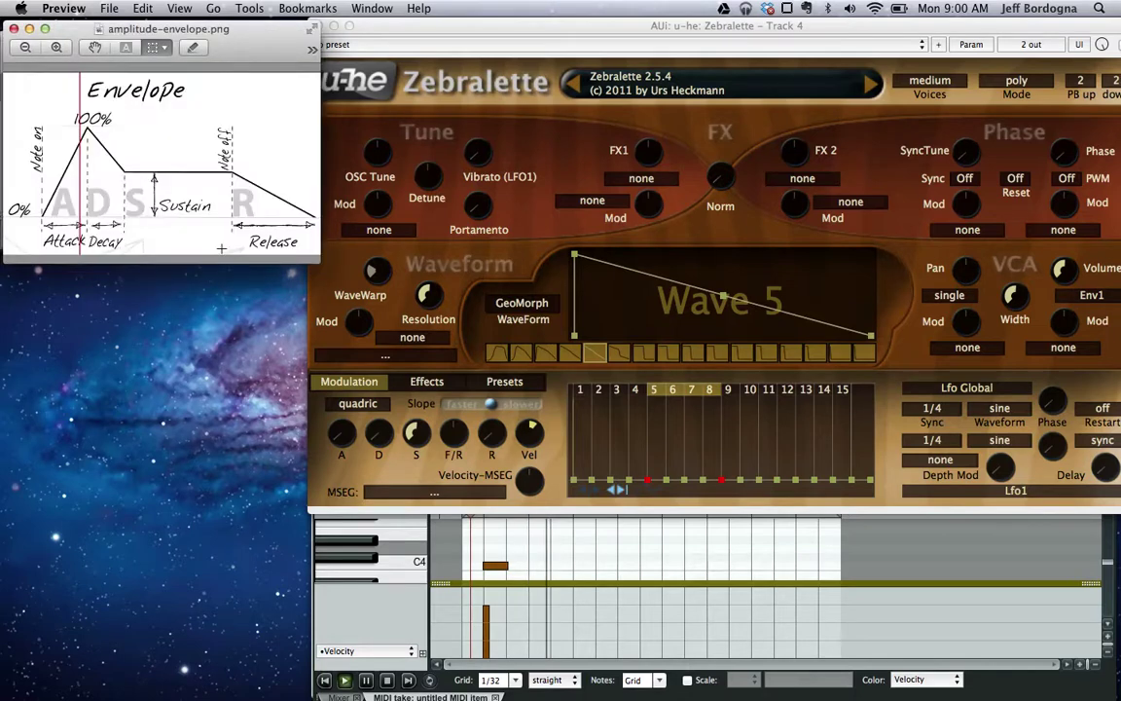
{"action": "left_click", "coordinate": [233, 246]}
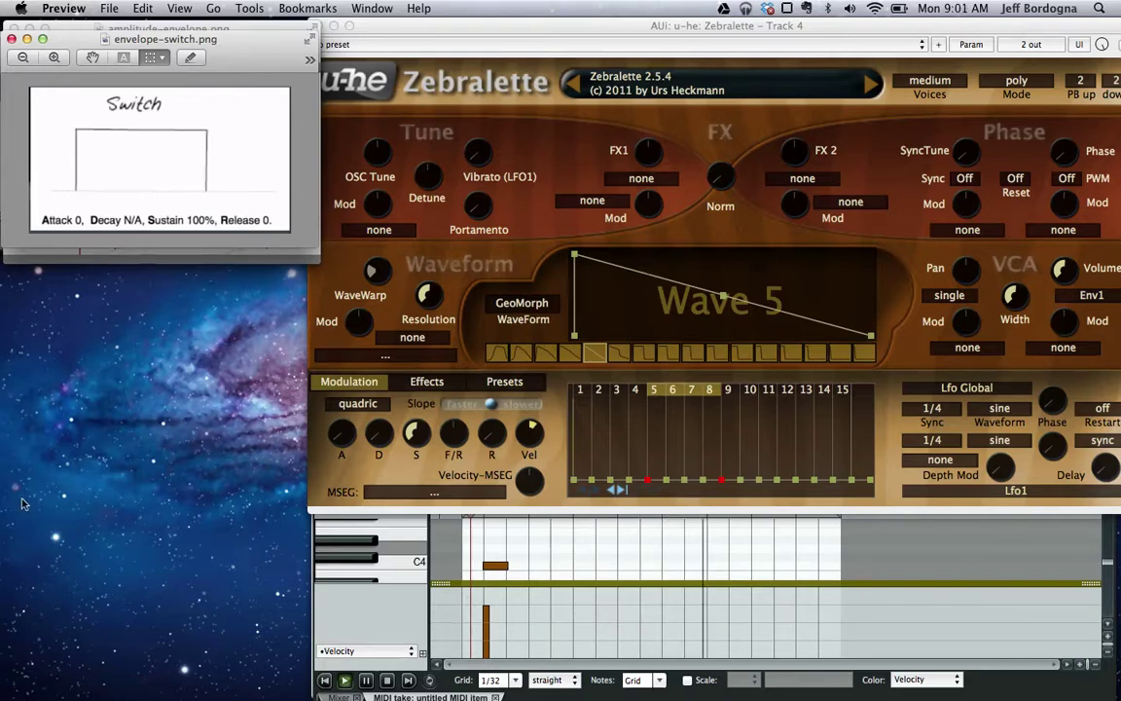
{"action": "key", "text": "super+grave"}
{"action": "key", "text": "super+grave"}
{"action": "key", "text": "super+grave"}
{"action": "key", "text": "super+grave"}
{"action": "key", "text": "super+grave"}
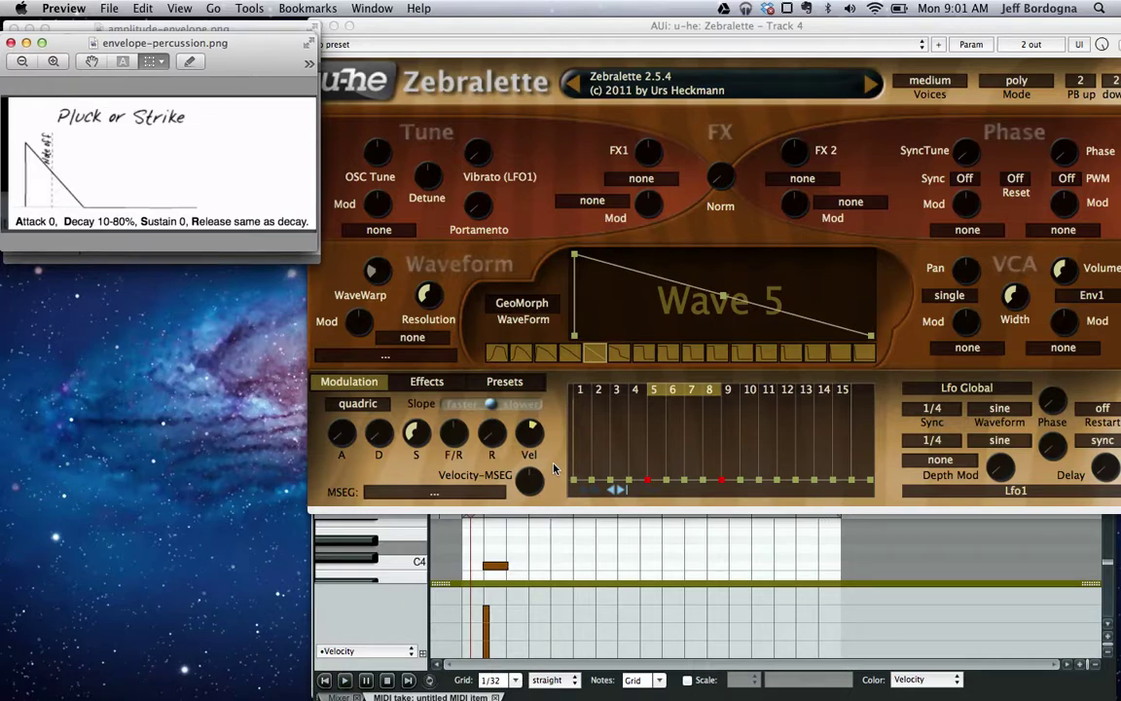
- Set Env1 sustain to 0 and release to 64, then play the pluck in REAPER
{"action": "mouse_move", "coordinate": [418, 444]}
{"action": "left_click_drag", "start_coordinate": [419, 443], "coordinate": [376, 440]}
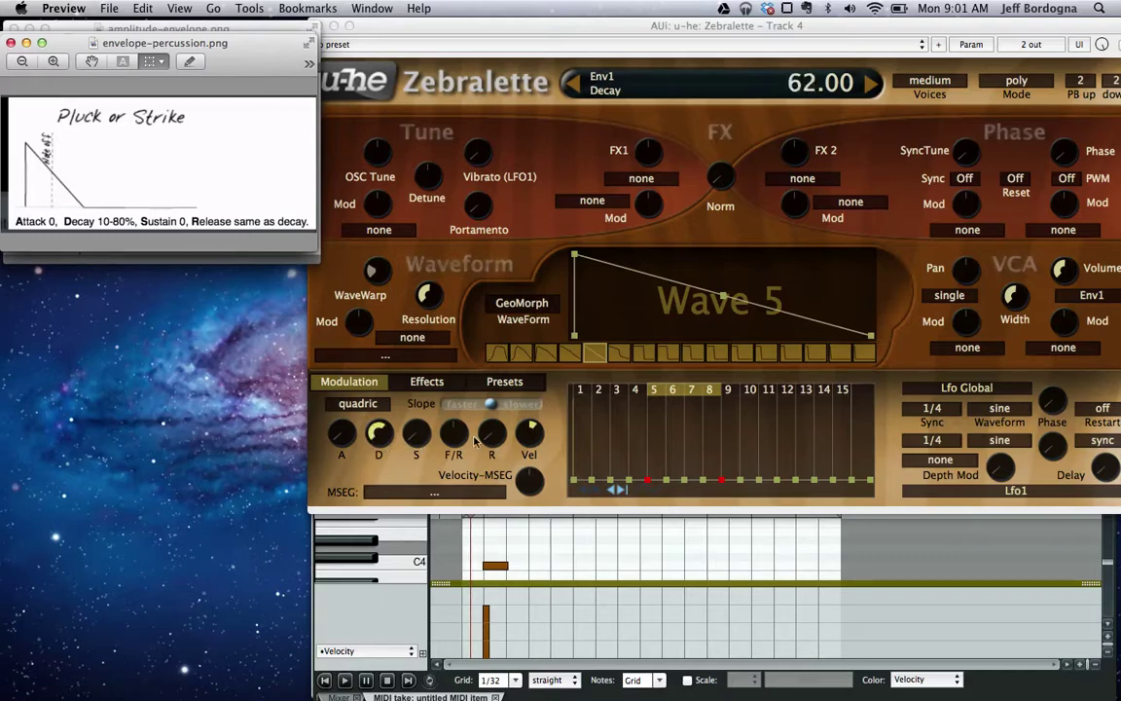
{"action": "mouse_move", "coordinate": [490, 438]}
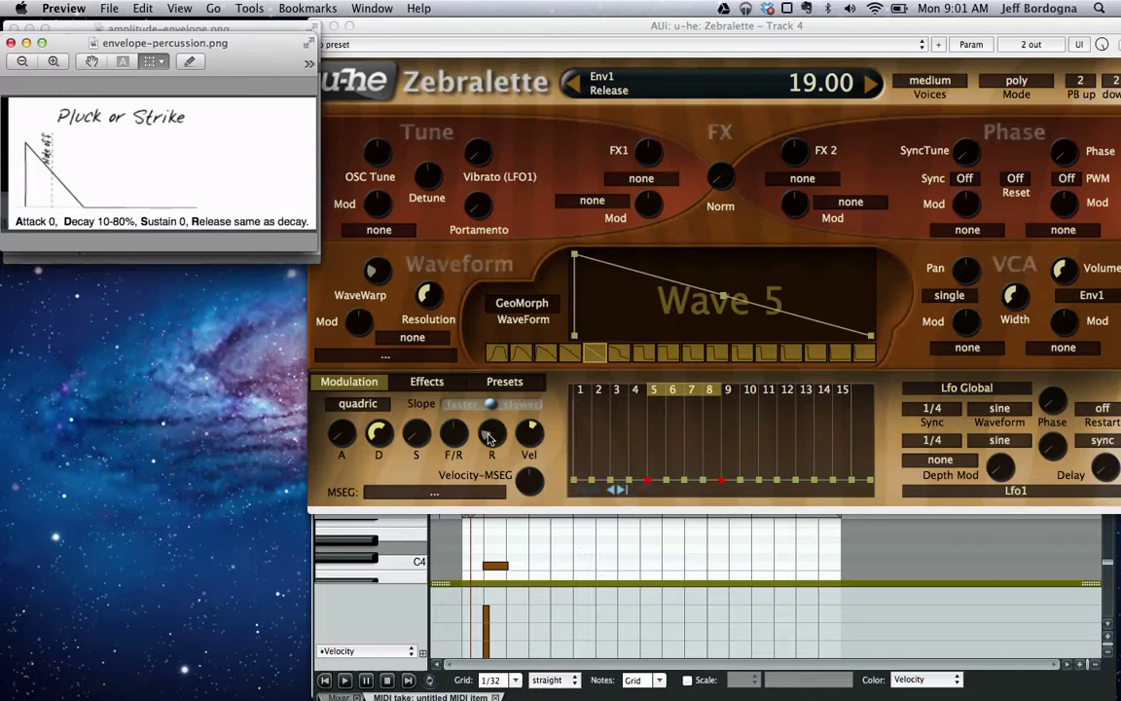
{"action": "left_click_drag", "start_coordinate": [491, 438], "coordinate": [444, 397]}
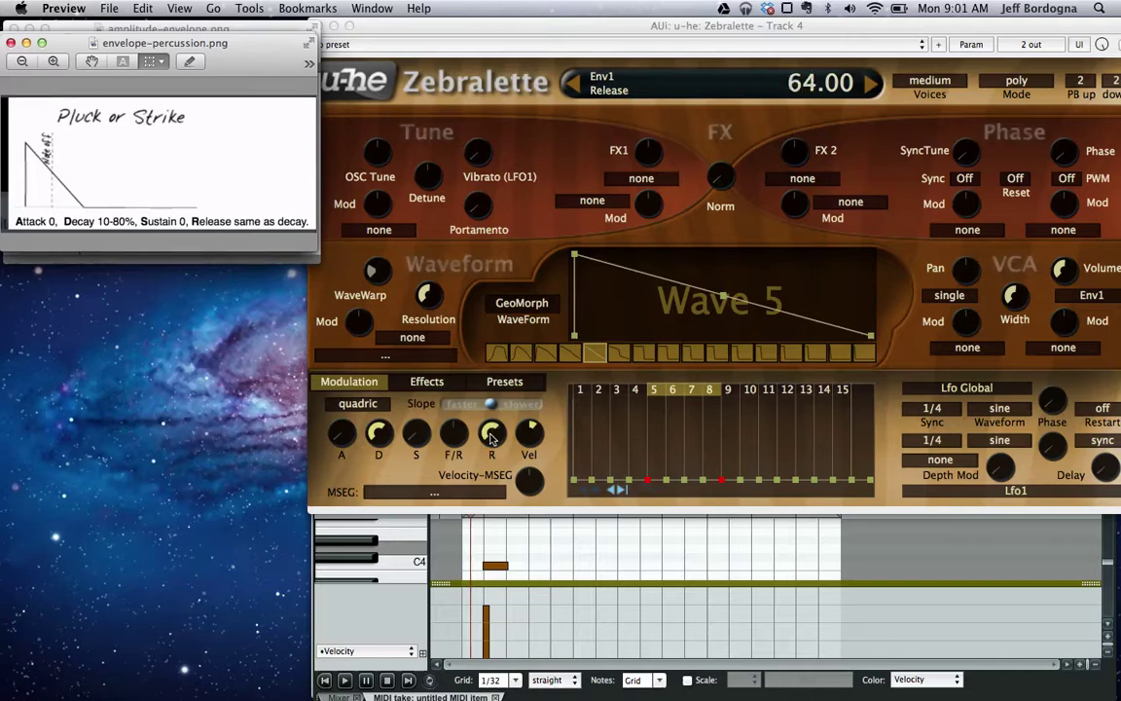
{"action": "left_click", "coordinate": [459, 591]}
{"action": "key", "text": "space"}
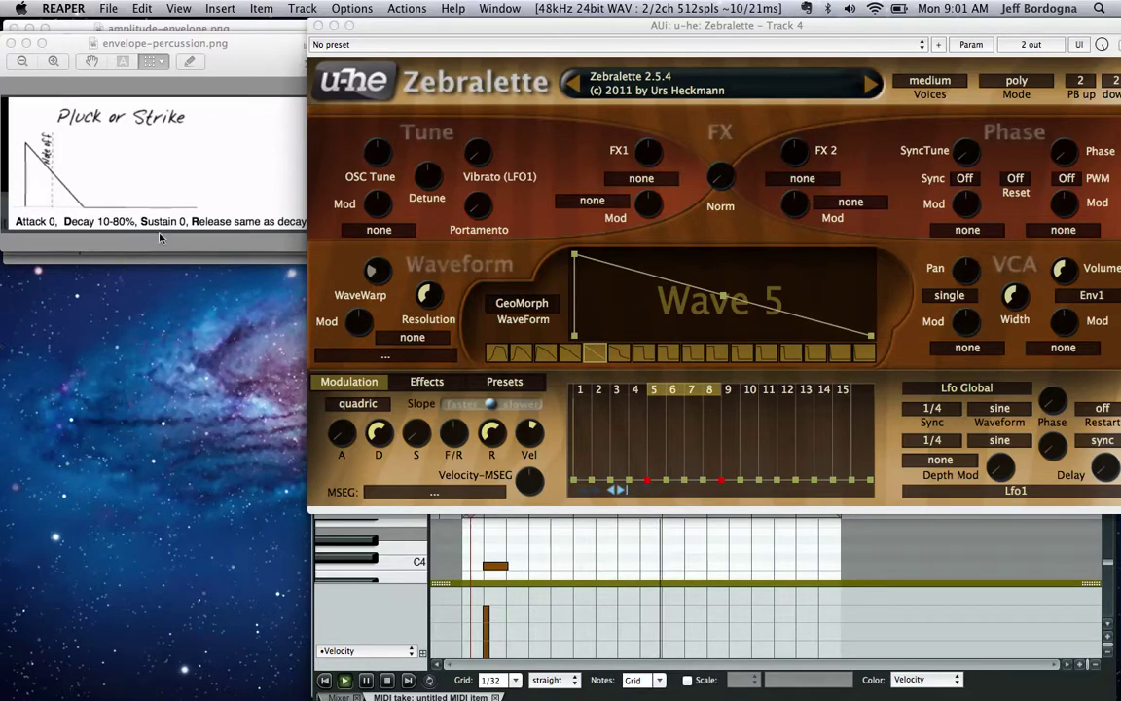
- Show the Damped Pluck diagram and drop Env1 release to 0 before returning to REAPER
{"action": "left_click", "coordinate": [165, 195]}
{"action": "key", "text": "Down"}
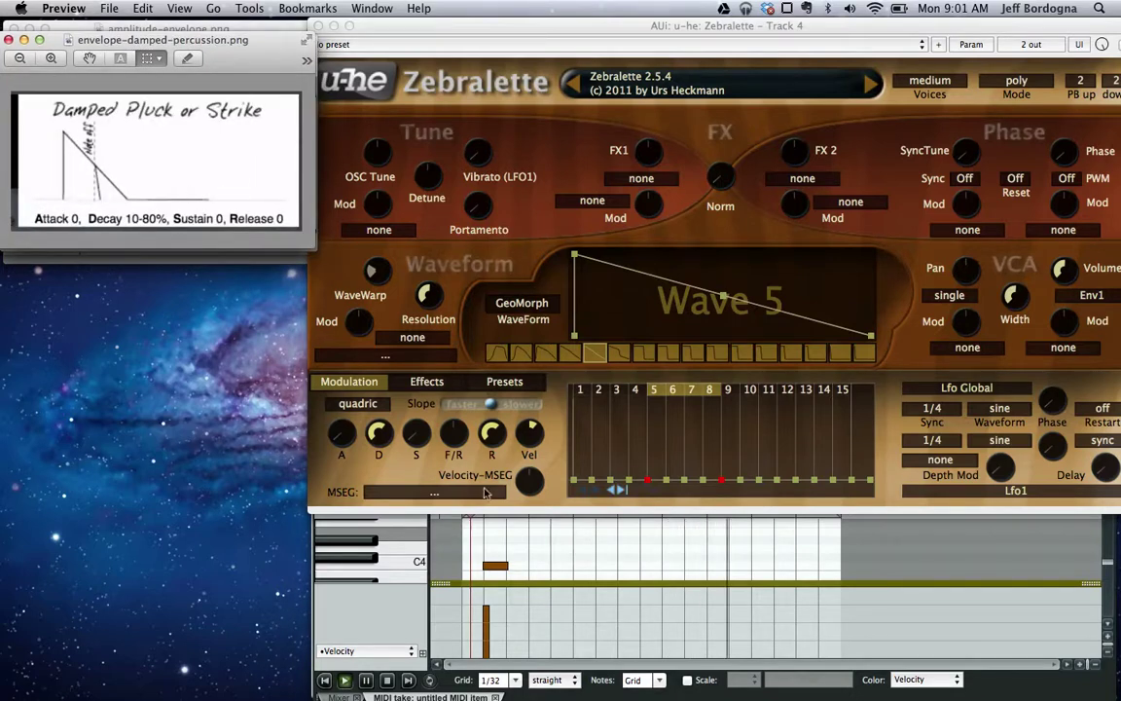
{"action": "mouse_move", "coordinate": [491, 433]}
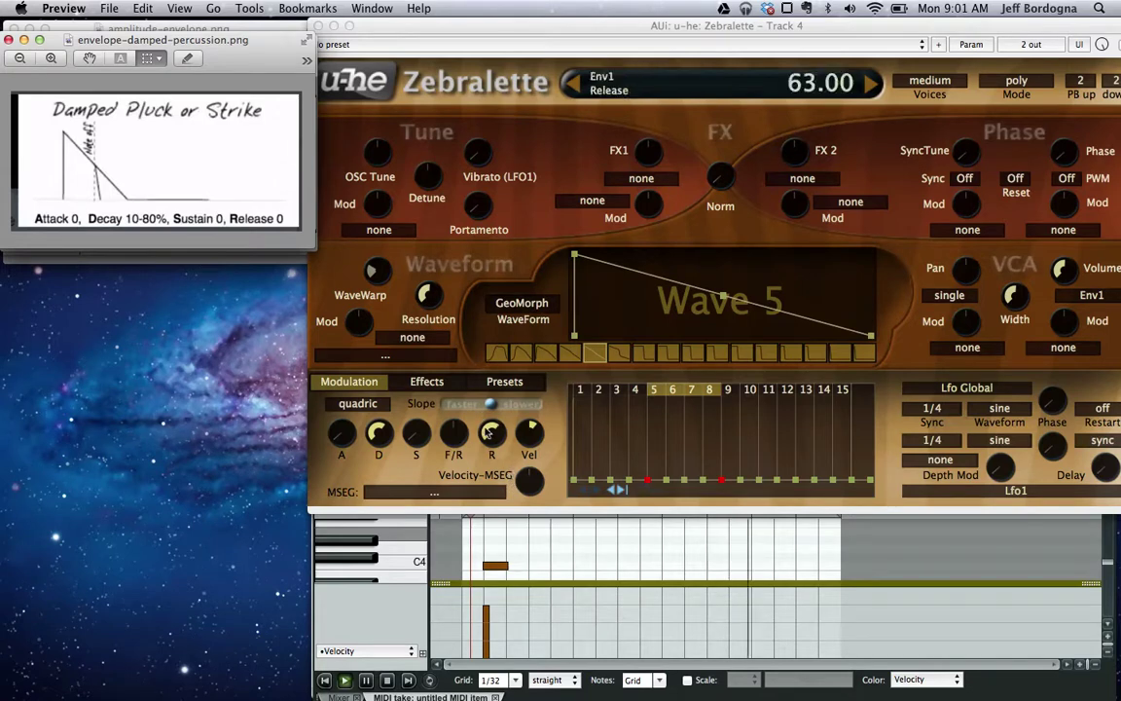
{"action": "left_click_drag", "start_coordinate": [491, 433], "coordinate": [436, 455]}
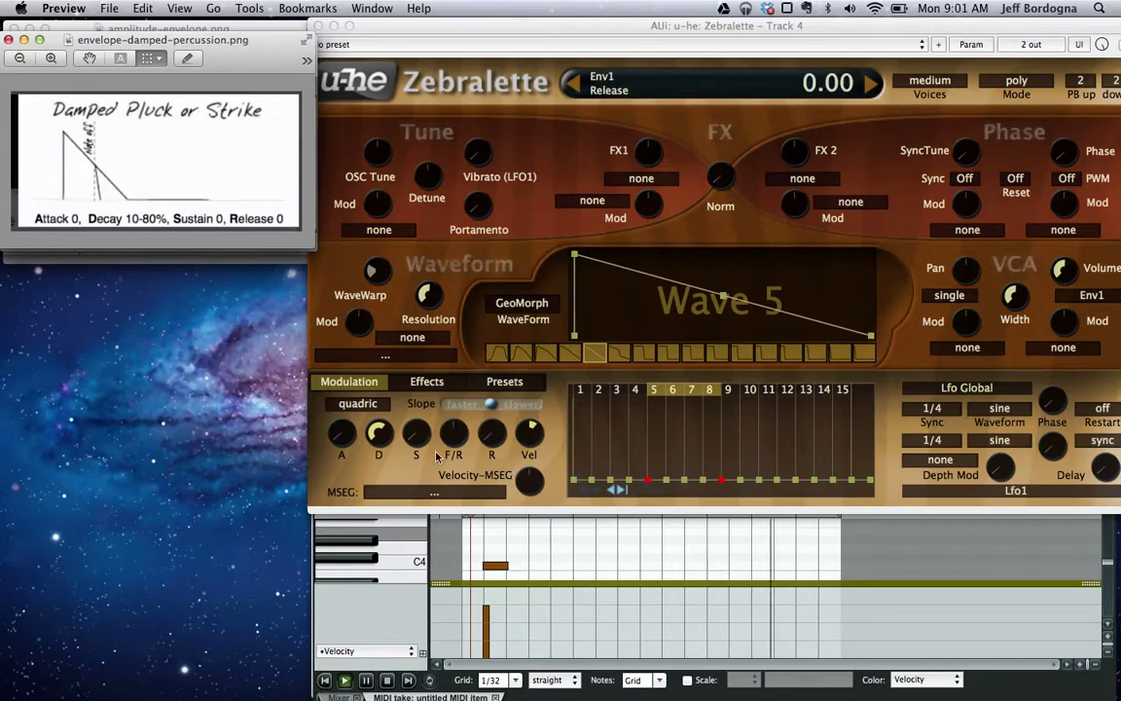
{"action": "left_click", "coordinate": [458, 628]}
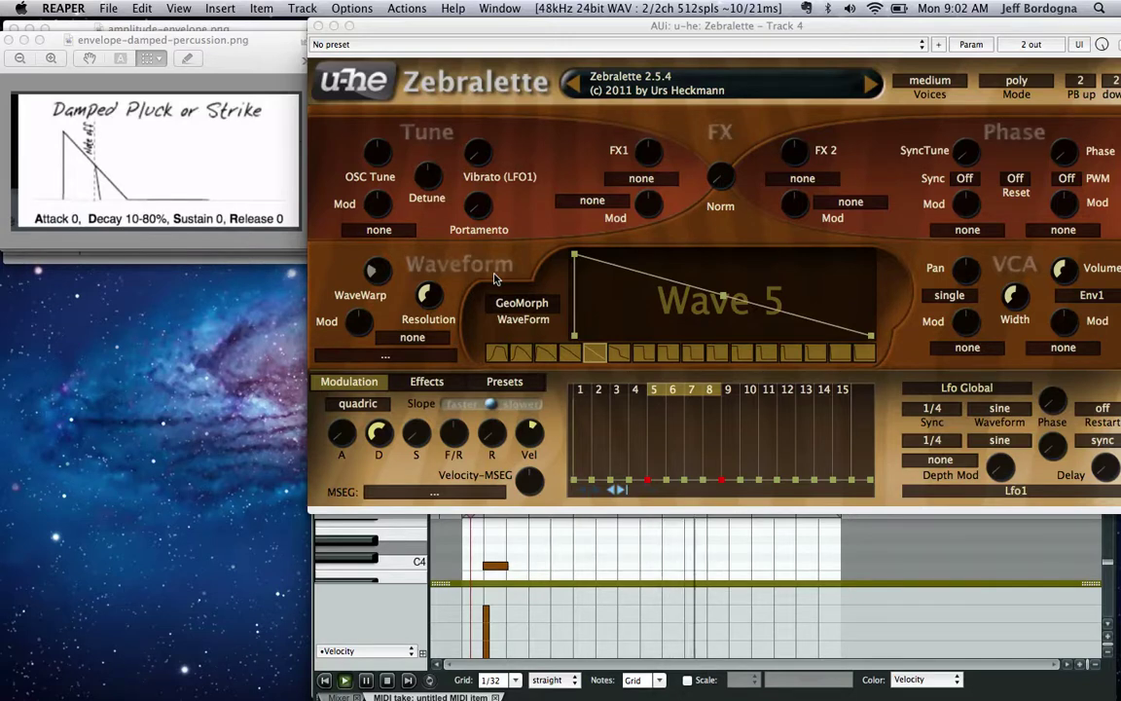
- Step Preview forward to the Blowing or Bowing envelope diagram
{"action": "left_click", "coordinate": [230, 231]}
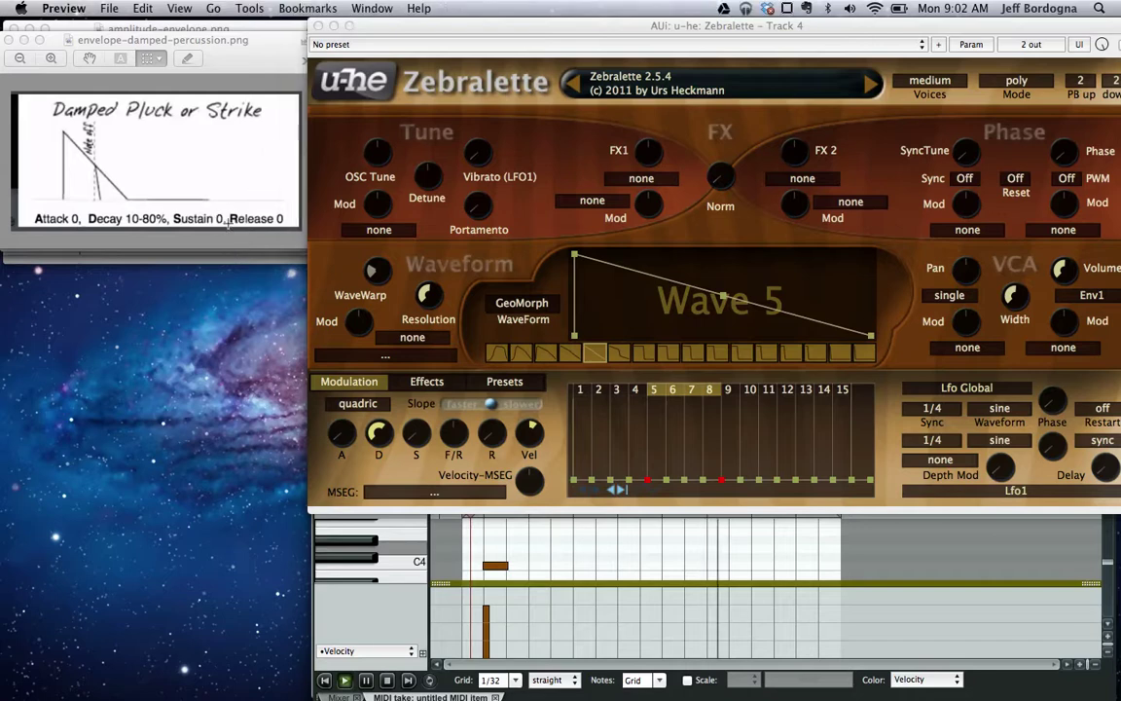
{"action": "key", "text": "Down"}
{"action": "key", "text": "Down"}
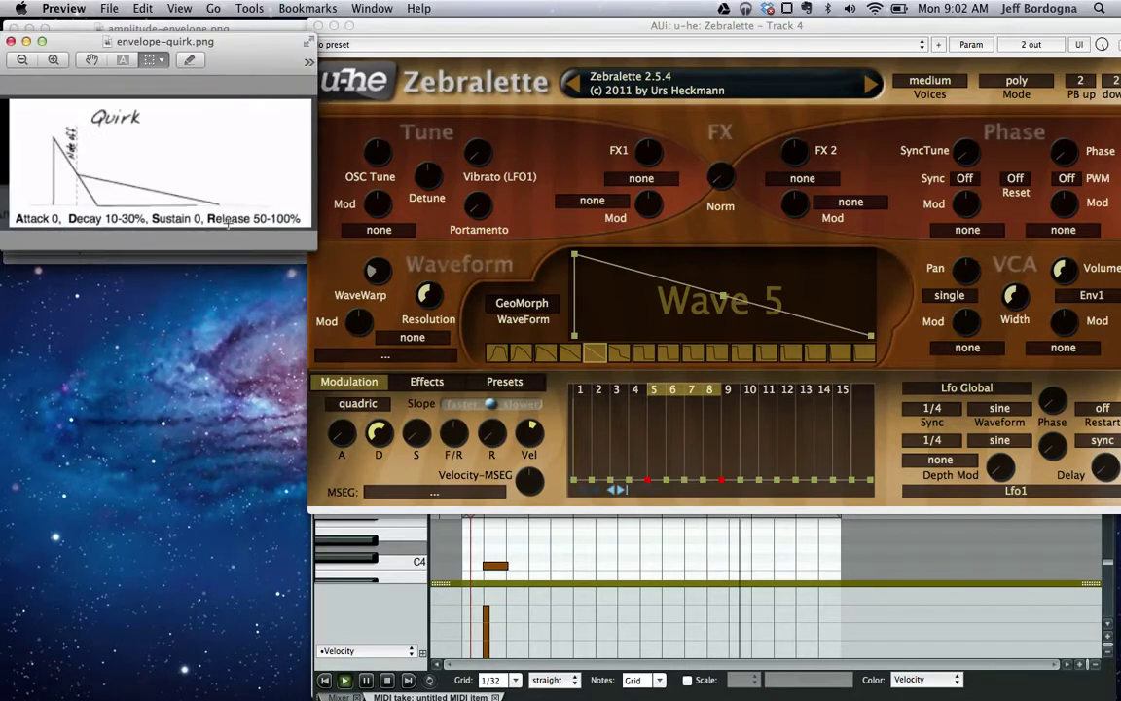
{"action": "key", "text": "Down"}
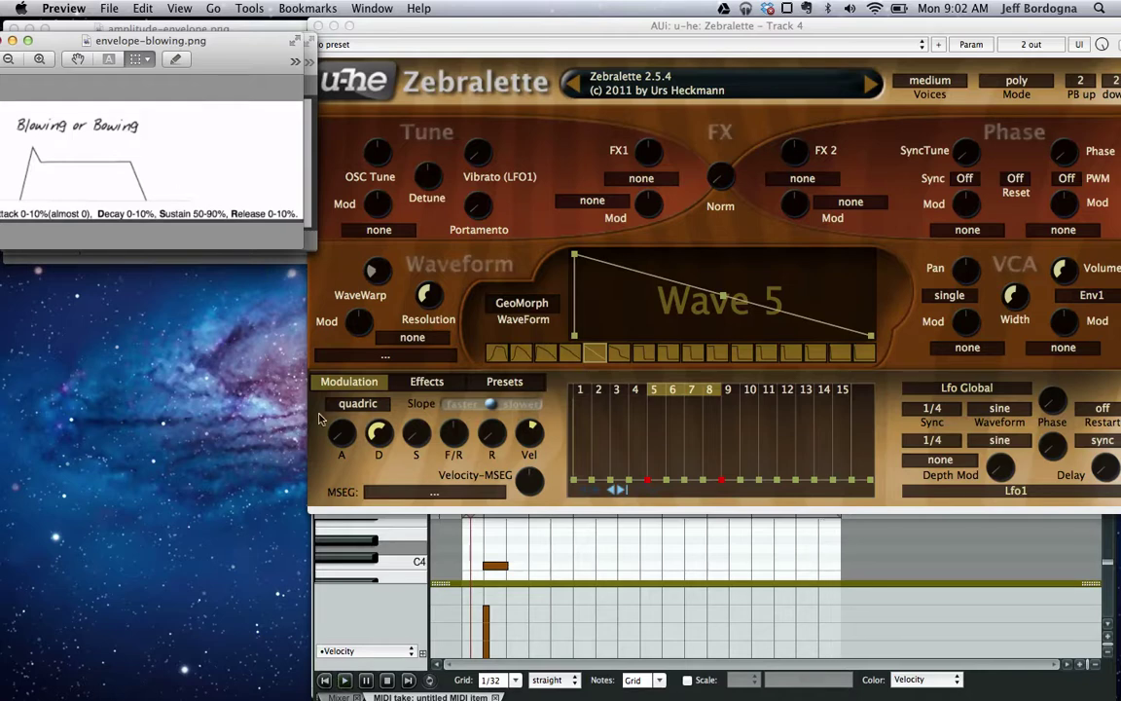
- Play the C4 test note in REAPER with the blowing envelope's raised sustain
{"action": "mouse_move", "coordinate": [340, 432]}
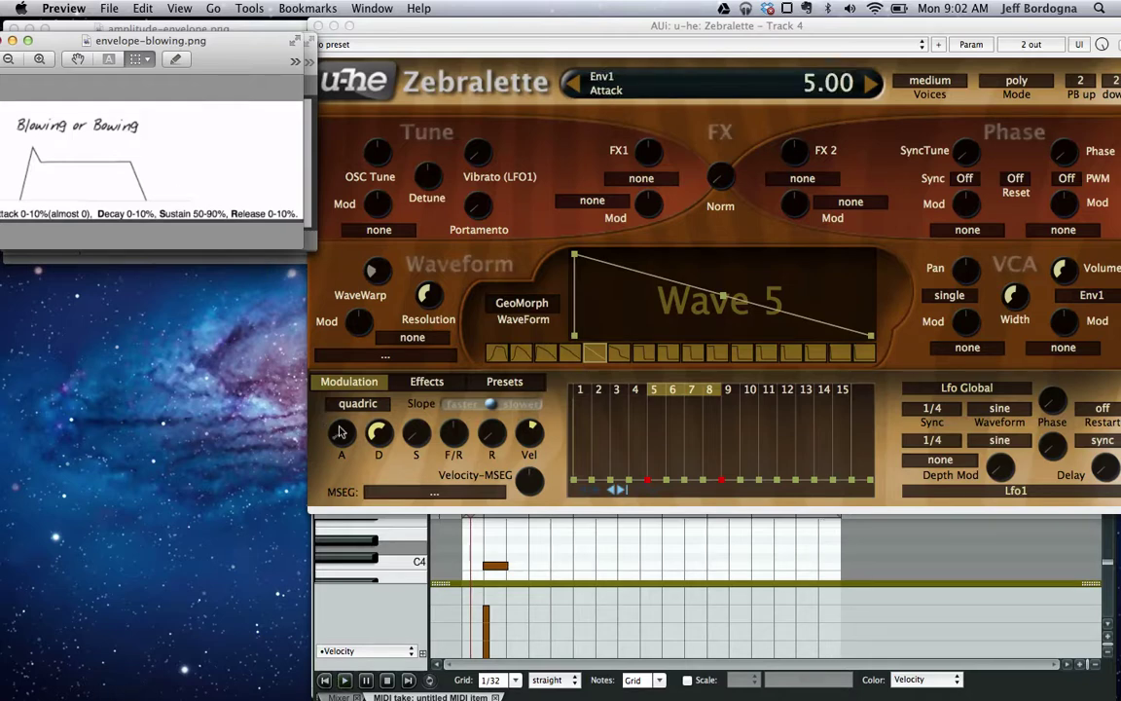
{"action": "mouse_move", "coordinate": [387, 443]}
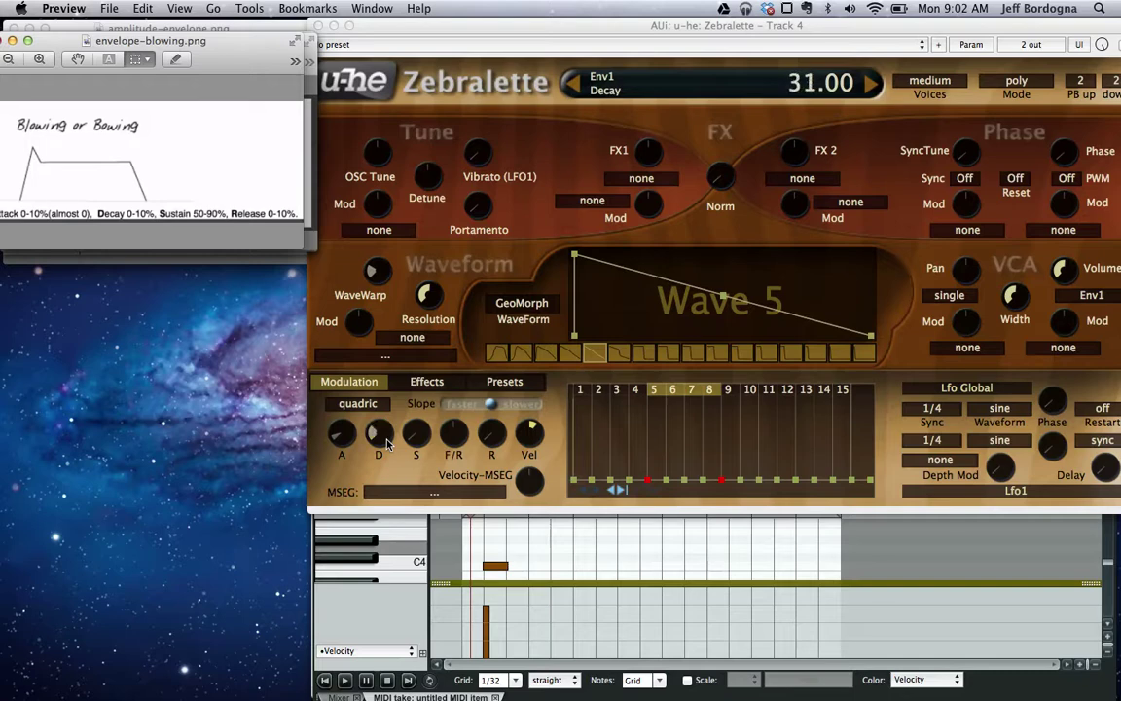
{"action": "mouse_move", "coordinate": [494, 443]}
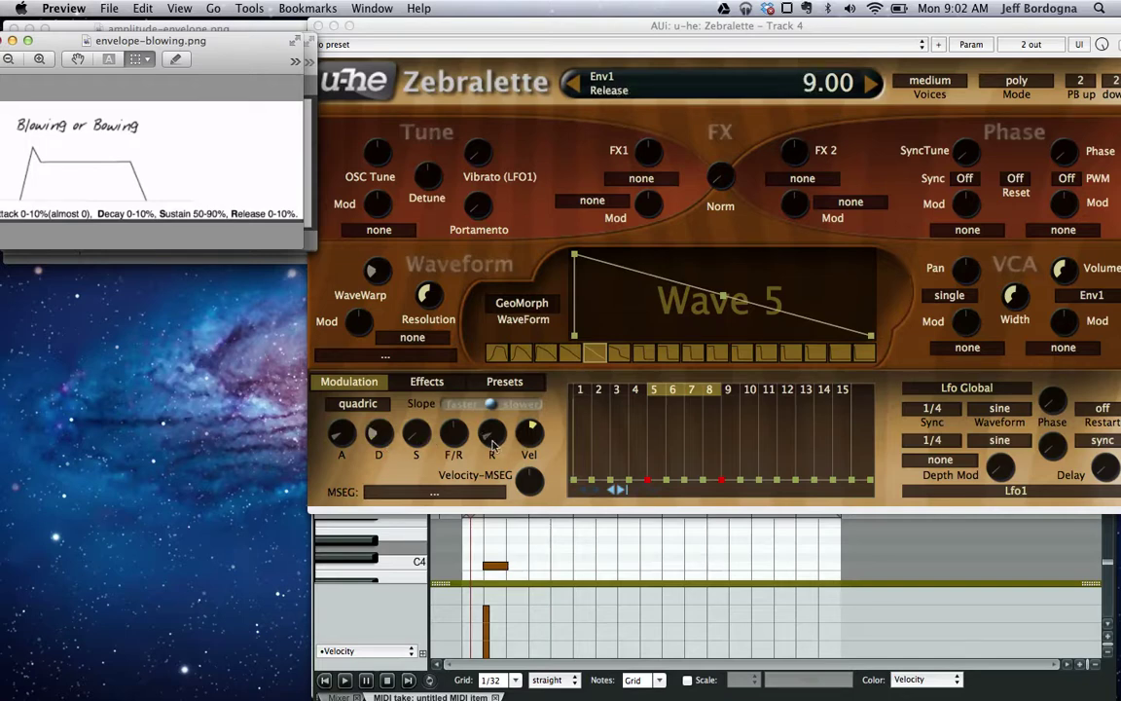
{"action": "left_click", "coordinate": [520, 545]}
{"action": "key", "text": "space"}
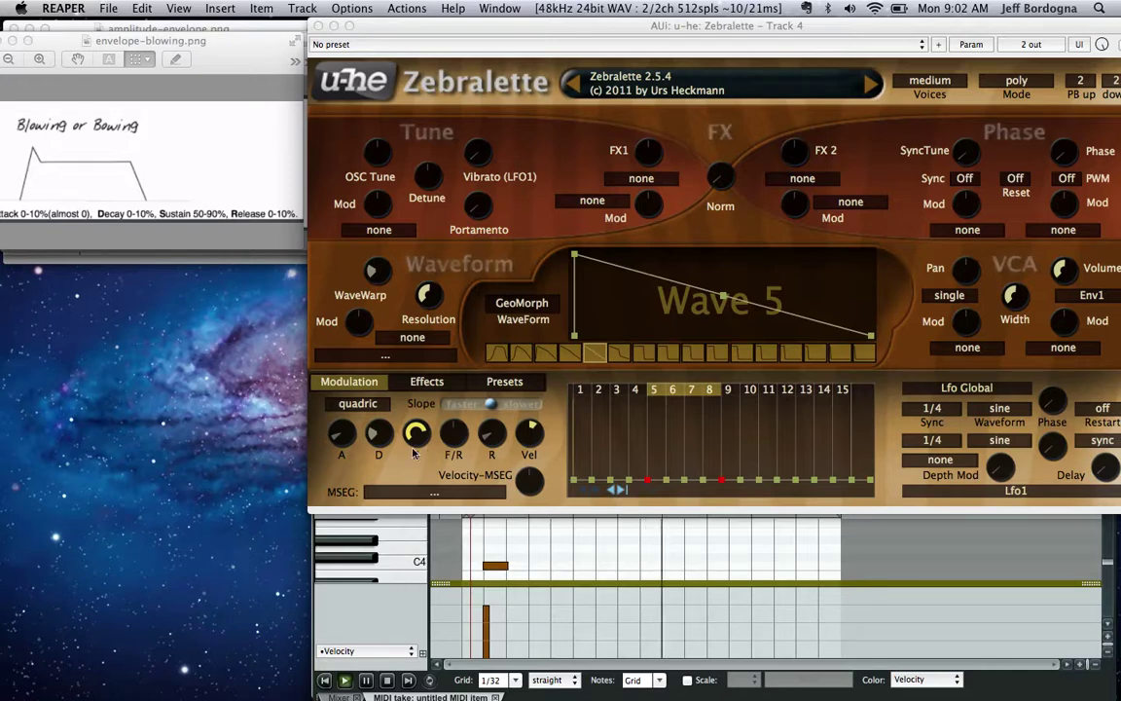
- Show the Quirk diagram, turn Env1 sustain to 0, and return to REAPER
{"action": "left_click", "coordinate": [38, 245]}
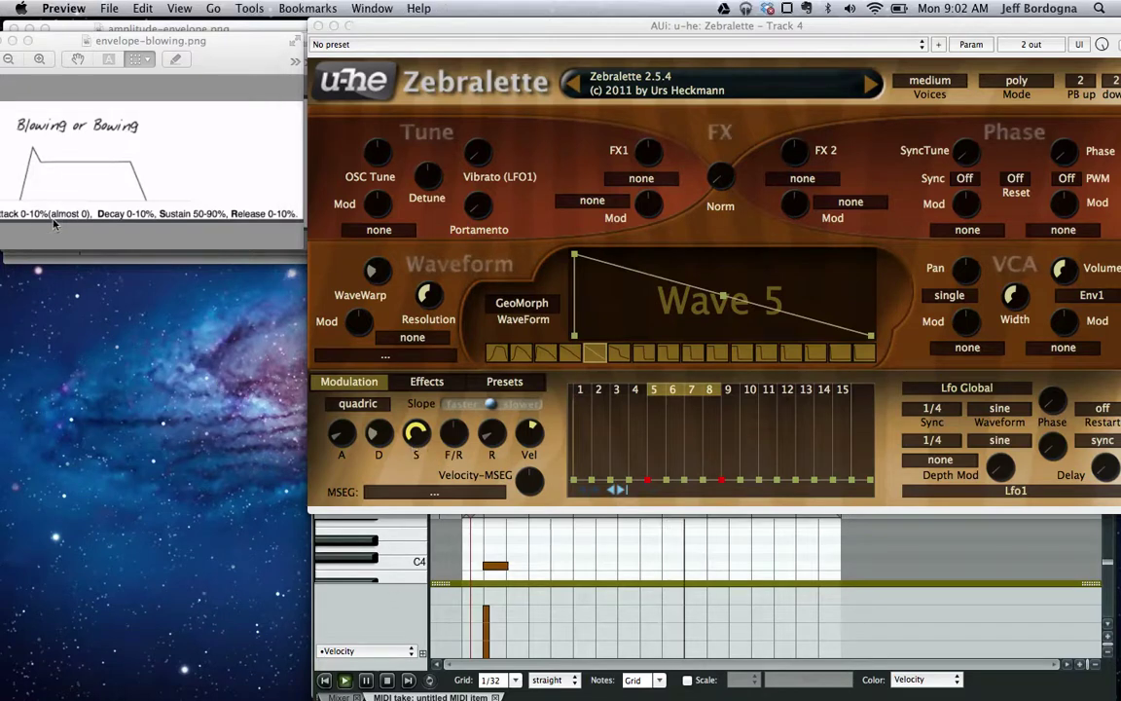
{"action": "key", "text": "Down"}
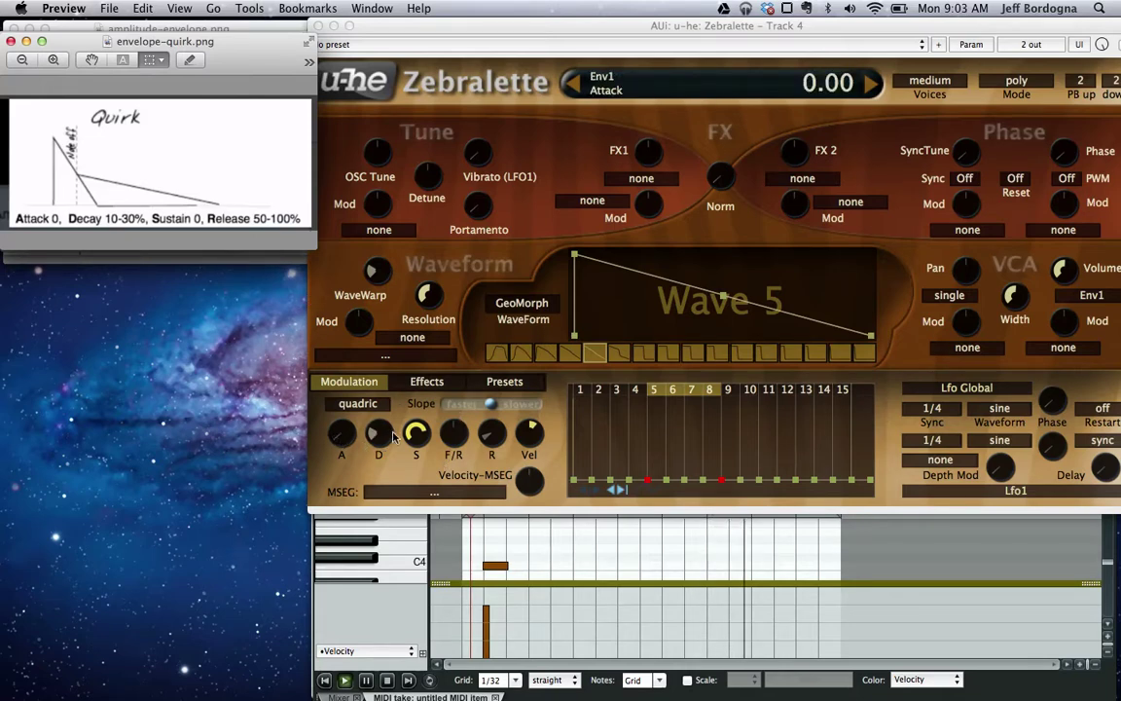
{"action": "left_click_drag", "start_coordinate": [416, 434], "coordinate": [501, 377]}
{"action": "left_click", "coordinate": [476, 582]}
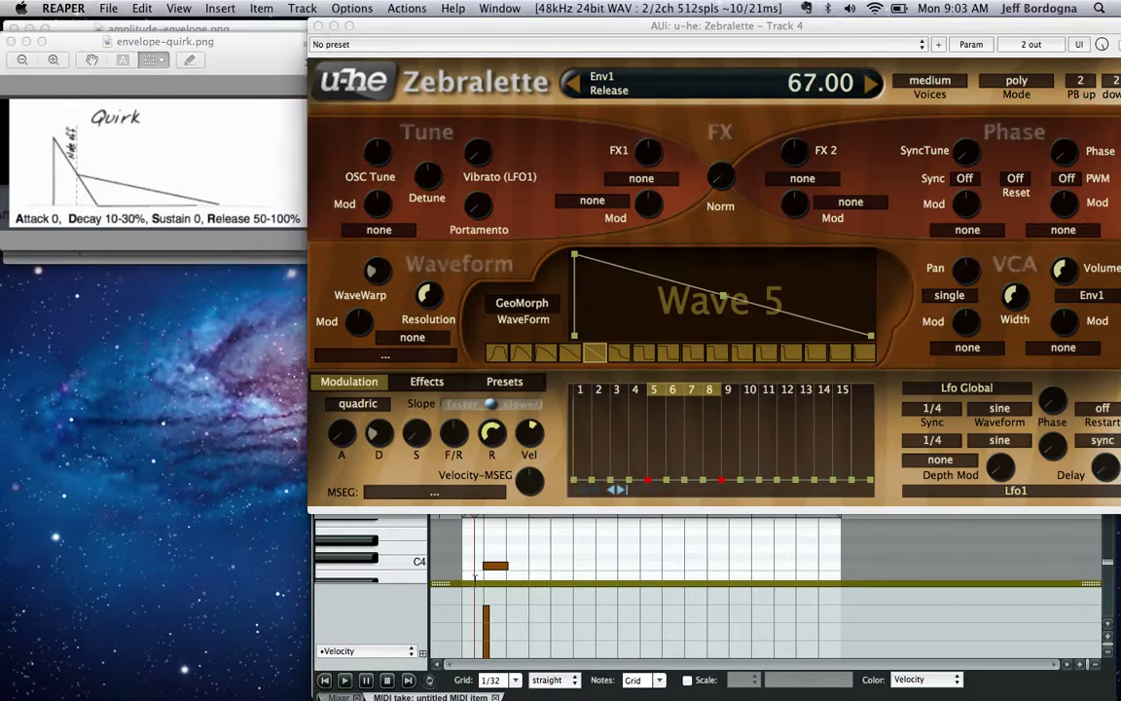